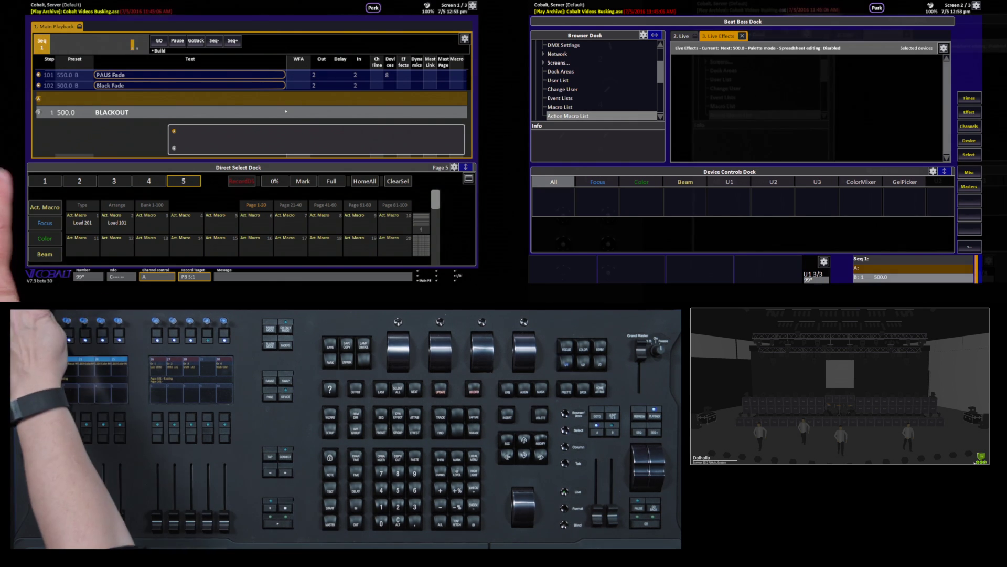
Switch the Direct Select Dock to page 1.
{"action": "left_click", "coordinate": [44, 181]}
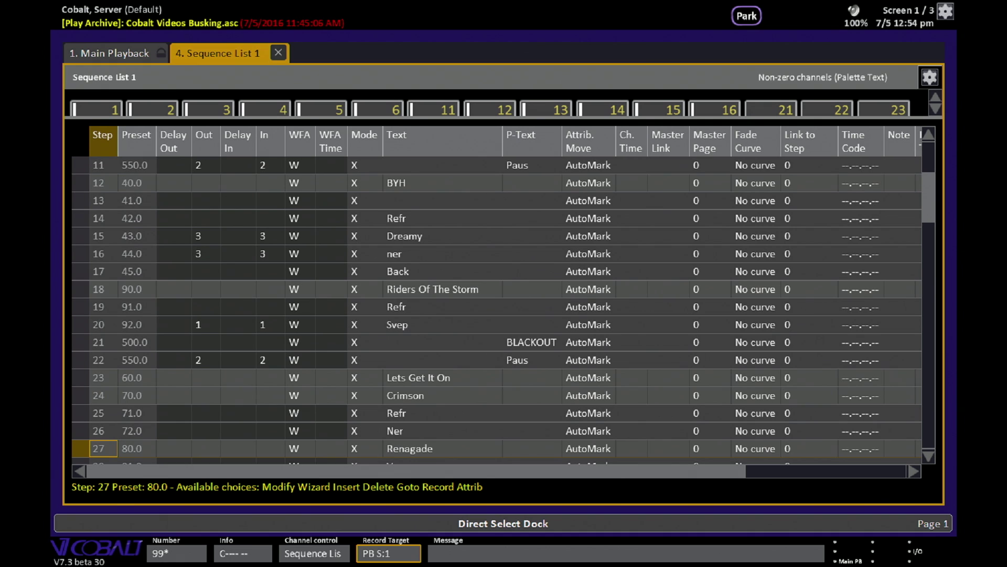
Go to step 18, Riders Of The Storm, in Sequence List 1 and examine its Section marker setting.
{"action": "key", "text": "Up"}
{"action": "key", "text": "Up"}
{"action": "key", "text": "Up"}
{"action": "key", "text": "Up"}
{"action": "key", "text": "Up"}
{"action": "key", "text": "Up"}
{"action": "key", "text": "Up"}
{"action": "key", "text": "Up"}
{"action": "key", "text": "Up"}
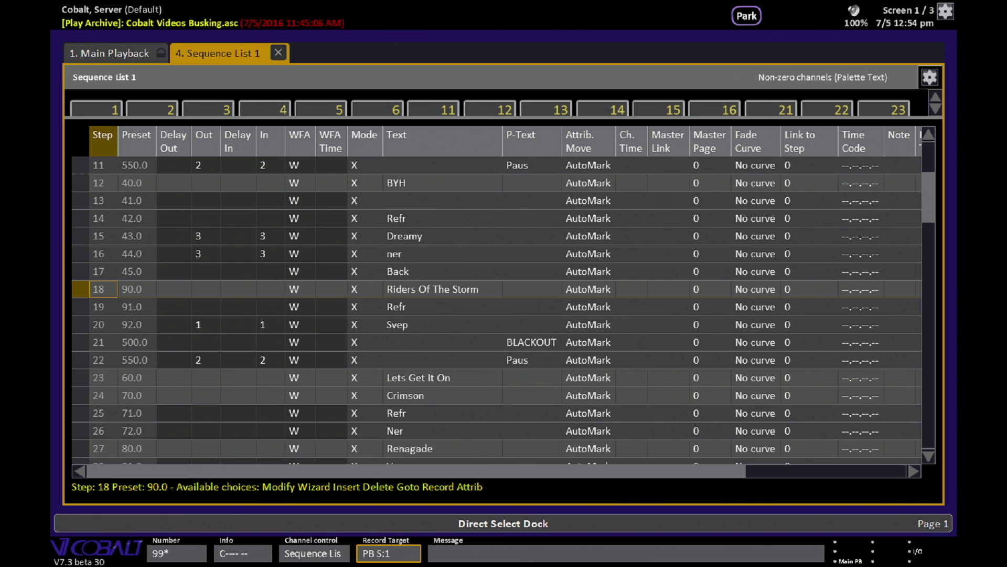
{"action": "key", "text": "Right"}
{"action": "key", "text": "Right"}
{"action": "key", "text": "Right"}
{"action": "key", "text": "Right"}
{"action": "key", "text": "Right"}
{"action": "key", "text": "Right"}
{"action": "key", "text": "Right"}
{"action": "key", "text": "Right"}
{"action": "key", "text": "Right"}
{"action": "key", "text": "Right"}
{"action": "key", "text": "Right"}
{"action": "key", "text": "Right"}
{"action": "key", "text": "Right"}
{"action": "key", "text": "Right"}
{"action": "key", "text": "Right"}
{"action": "key", "text": "Right"}
{"action": "key", "text": "Right"}
{"action": "key", "text": "Right"}
{"action": "key", "text": "Right"}
{"action": "key", "text": "Right"}
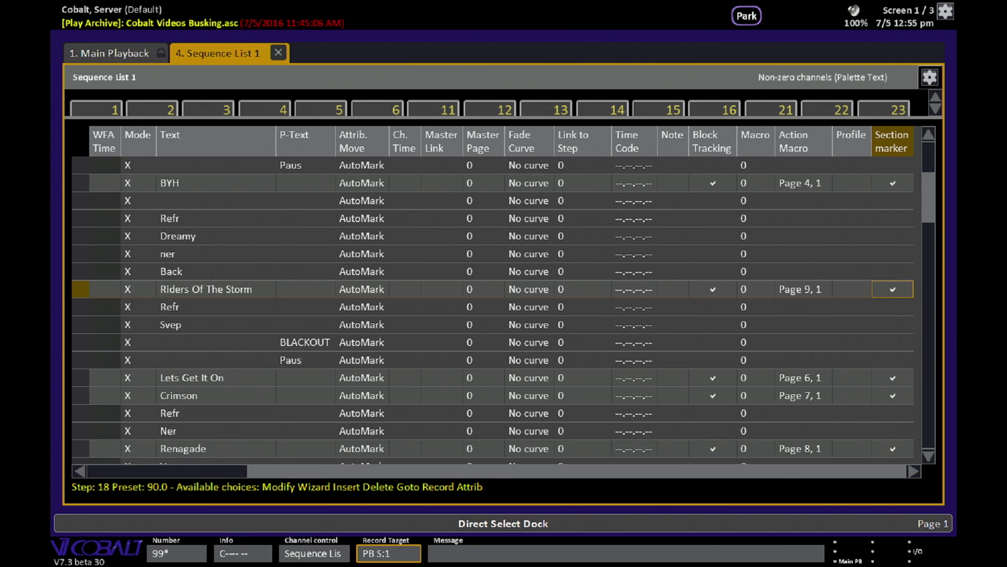
Check how section-marked steps are displayed in the Main Playback and return to Sequence List 1.
{"action": "key", "text": "ctrl+Tab"}
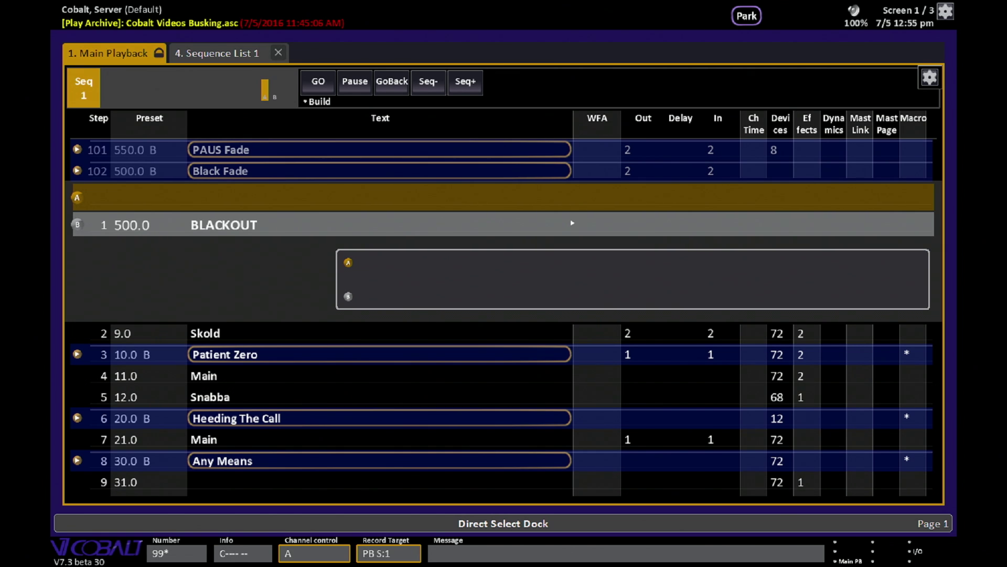
{"action": "key", "text": "ctrl+Tab"}
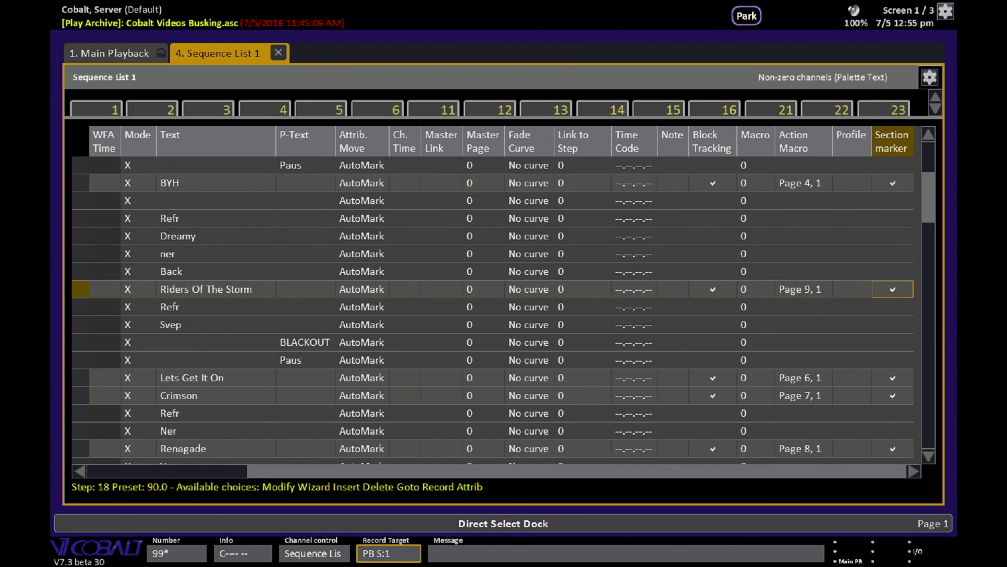
Examine the Action Macro cell of the Riders Of The Storm step and close Sequence List 1.
{"action": "left_click", "coordinate": [803, 289]}
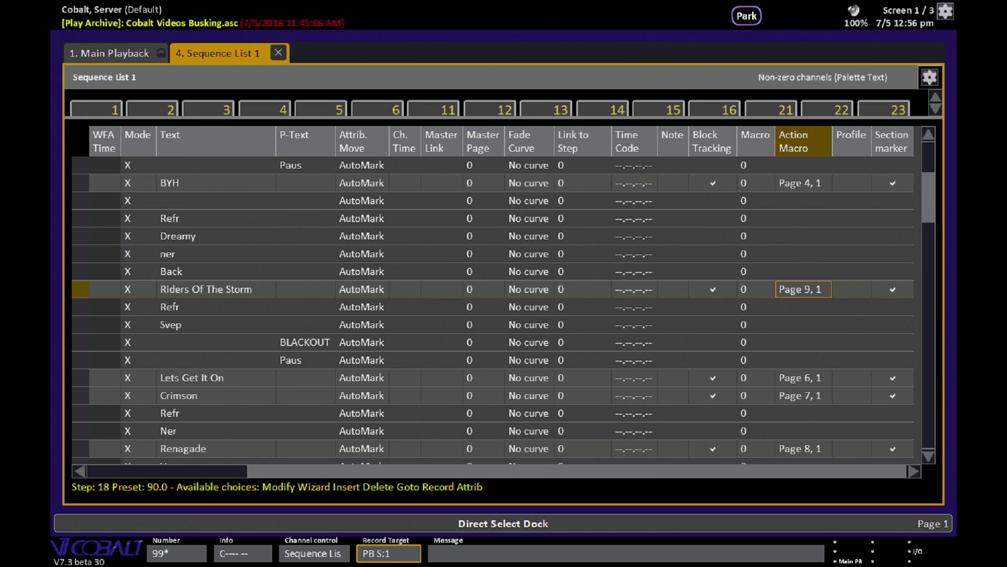
{"action": "key", "text": "Escape"}
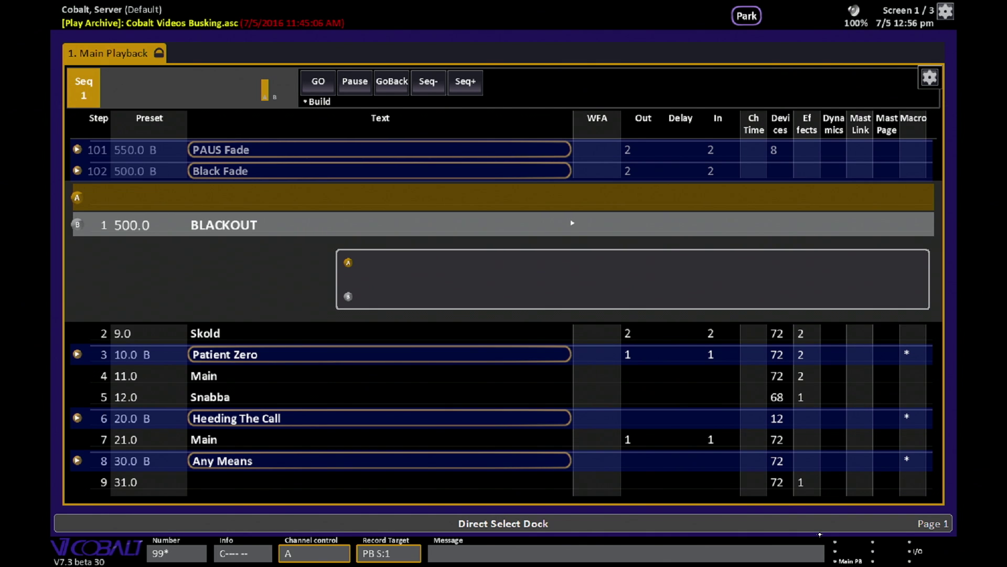
Open the Direct Select Dock, set its first bank on page 1 to the Section type, and enlarge the dock.
{"action": "left_click", "coordinate": [677, 522]}
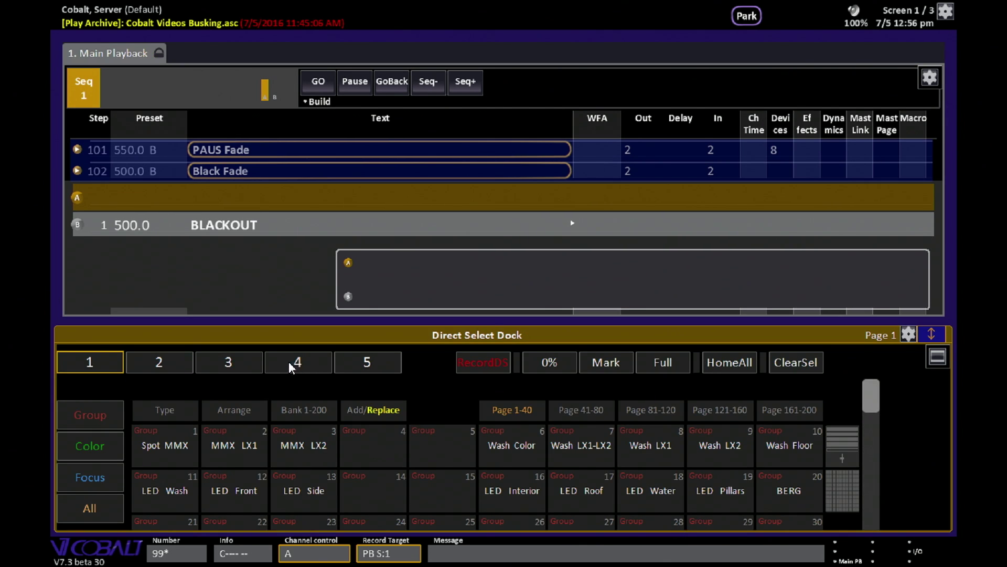
{"action": "left_click", "coordinate": [174, 411]}
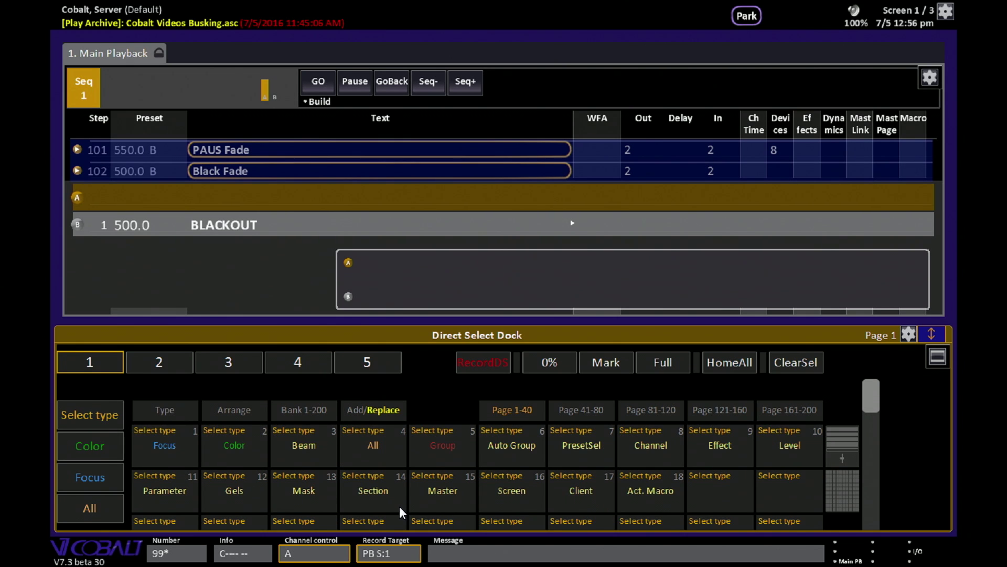
{"action": "left_click", "coordinate": [399, 506]}
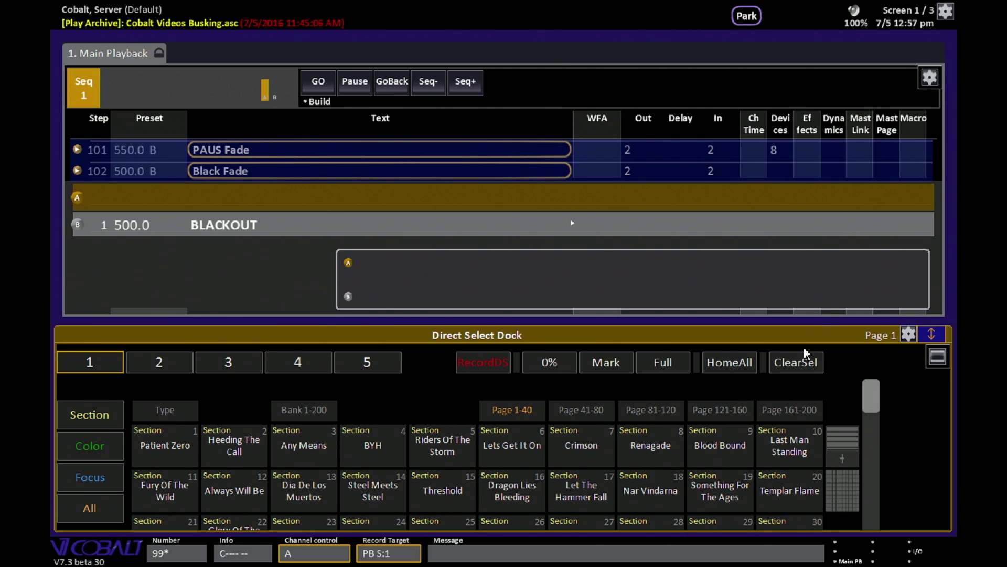
{"action": "left_click", "coordinate": [919, 332]}
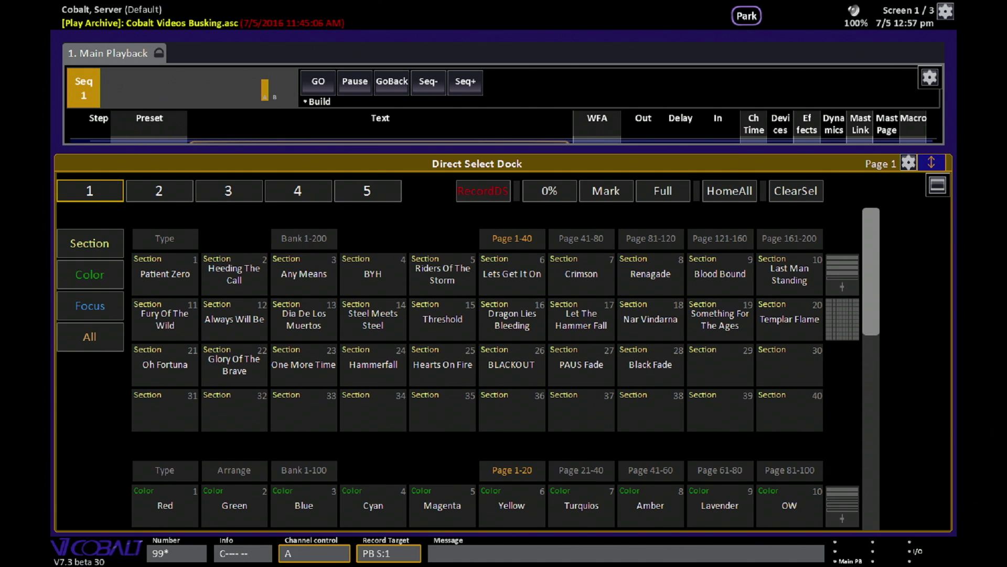
{"action": "left_click", "coordinate": [512, 364]}
{"action": "left_click", "coordinate": [581, 364]}
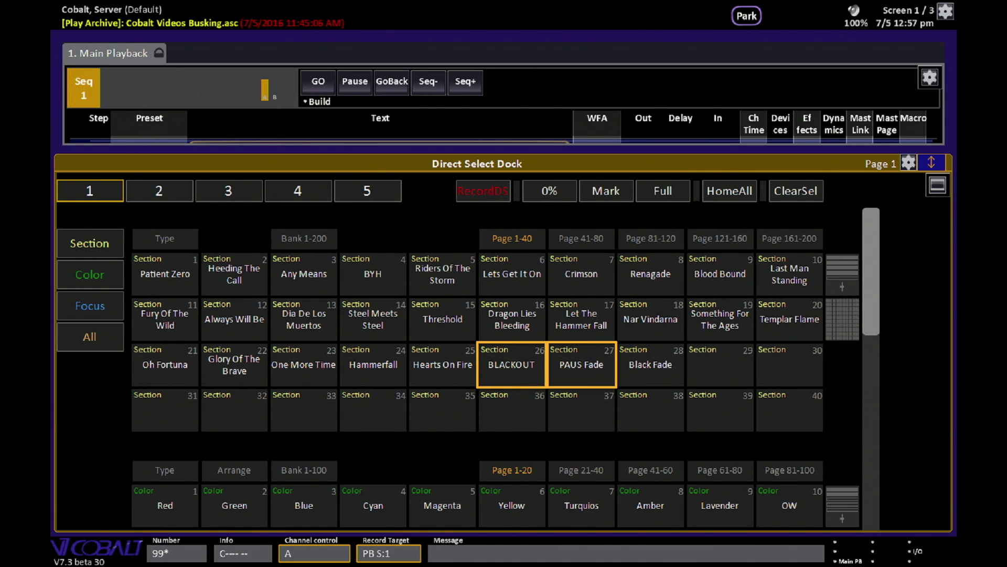
{"action": "left_click", "coordinate": [651, 364]}
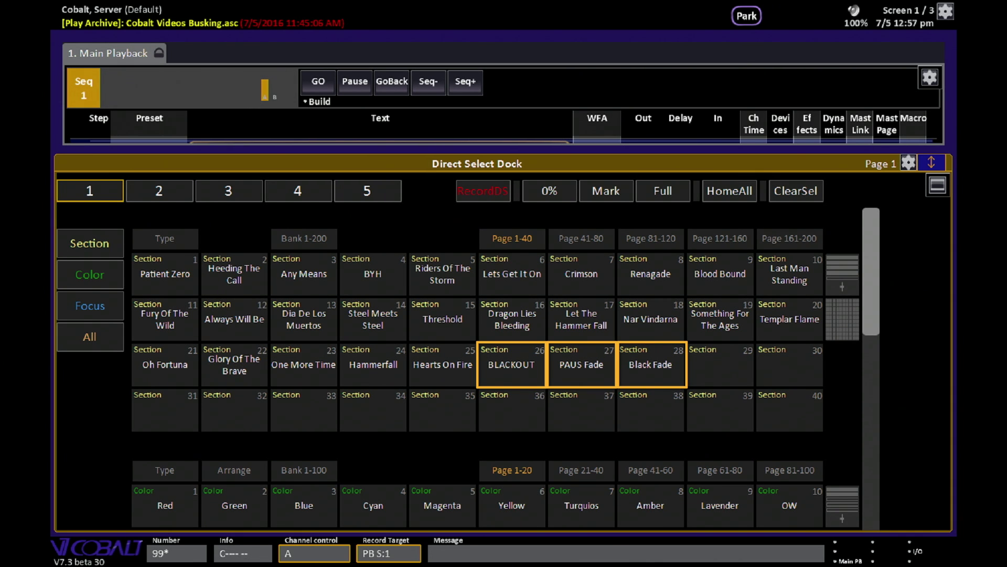
{"action": "key", "text": "Escape"}
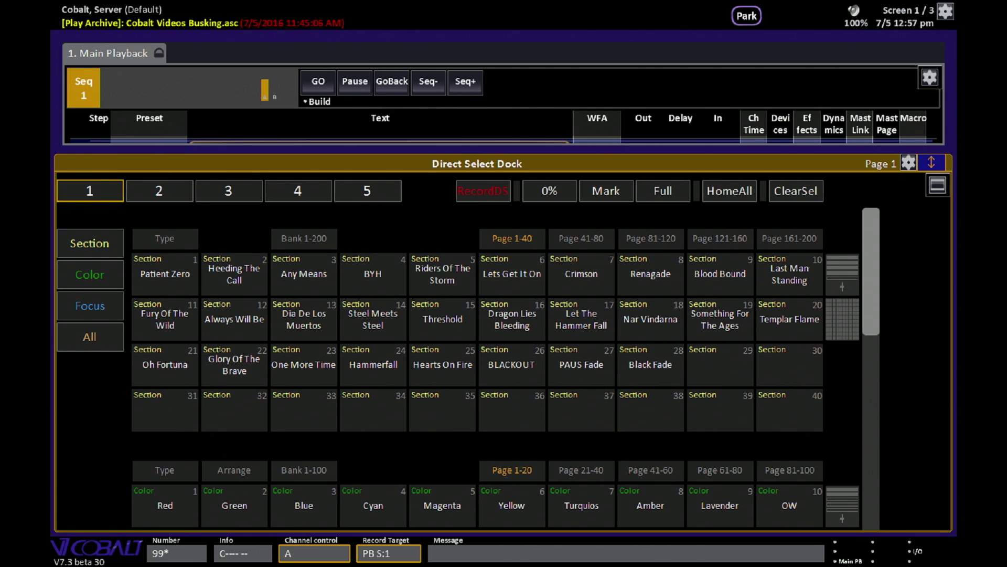